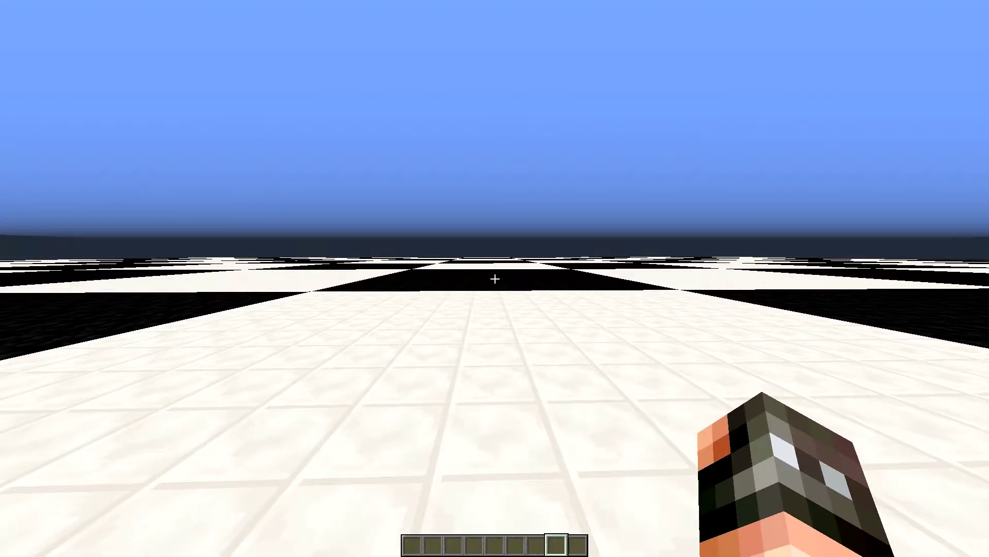
- Open the creative item search to look up anvils
key("e")
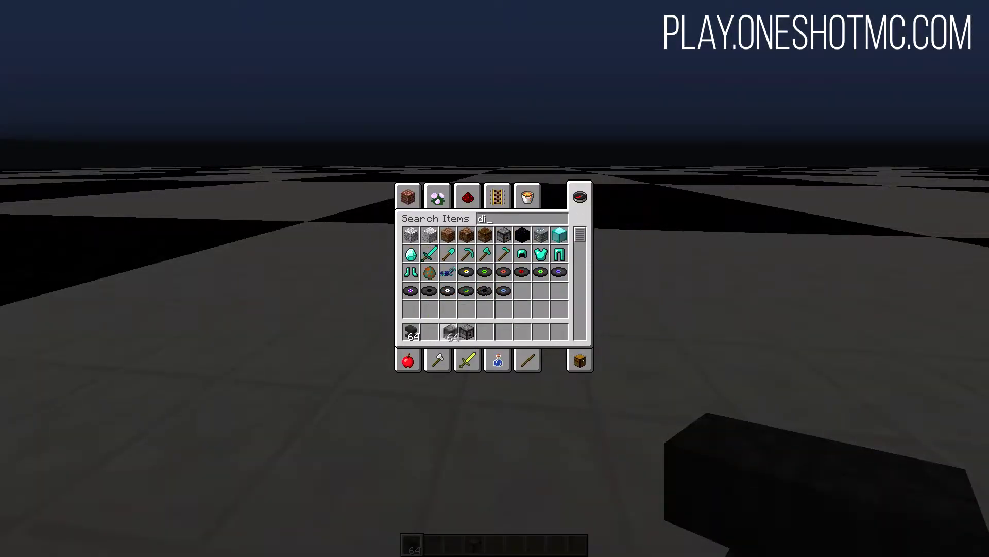
- Rename dispensers at the anvil with place:true and multi:30 tags, then break the anvil
key("e")
right_click(495, 278)
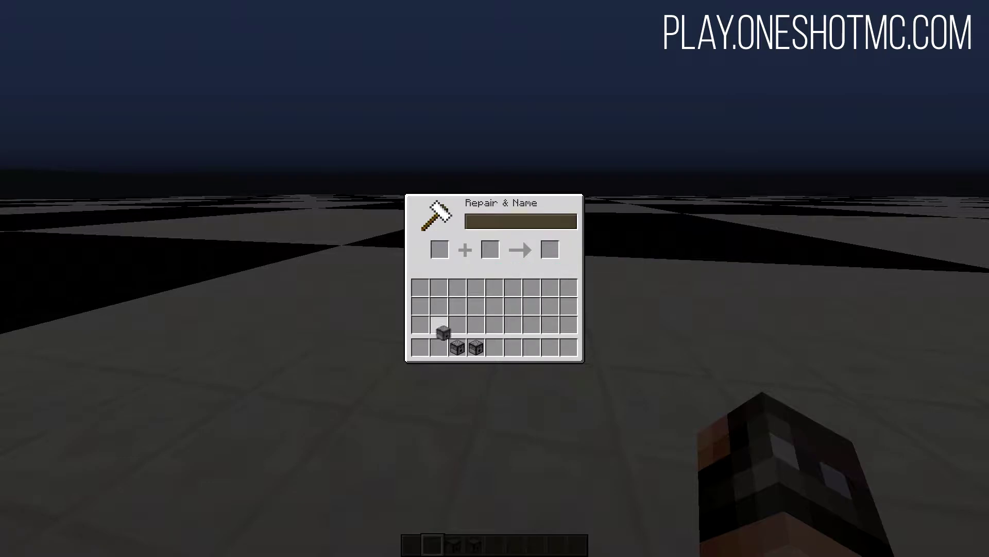
left_click(438, 346)
left_click(457, 347)
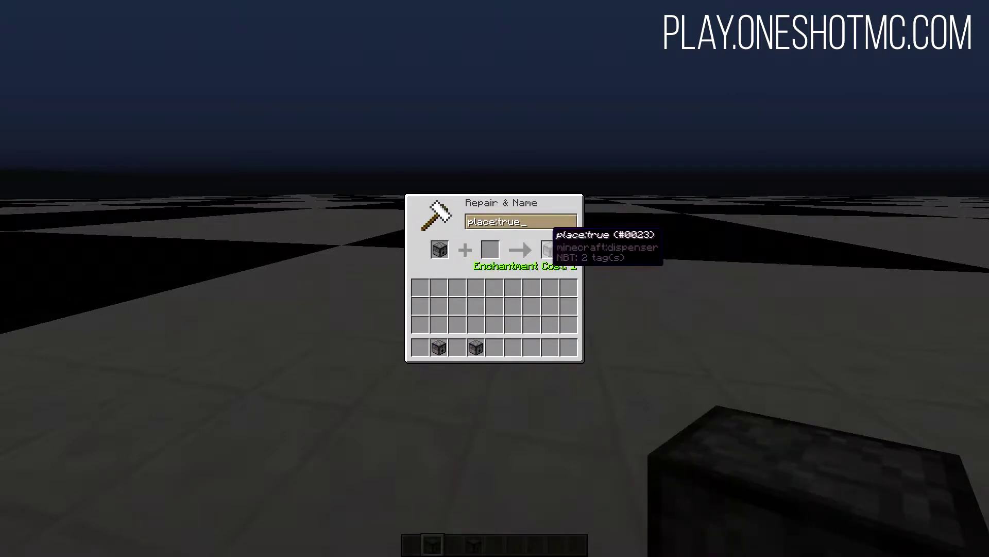
left_click(475, 347, "shift")
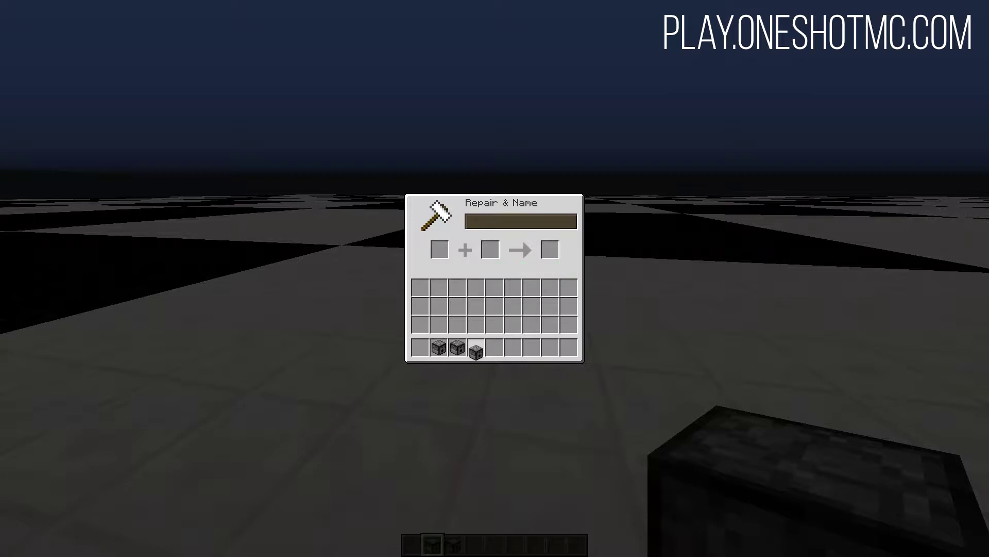
key("Escape")
left_click(494, 278)
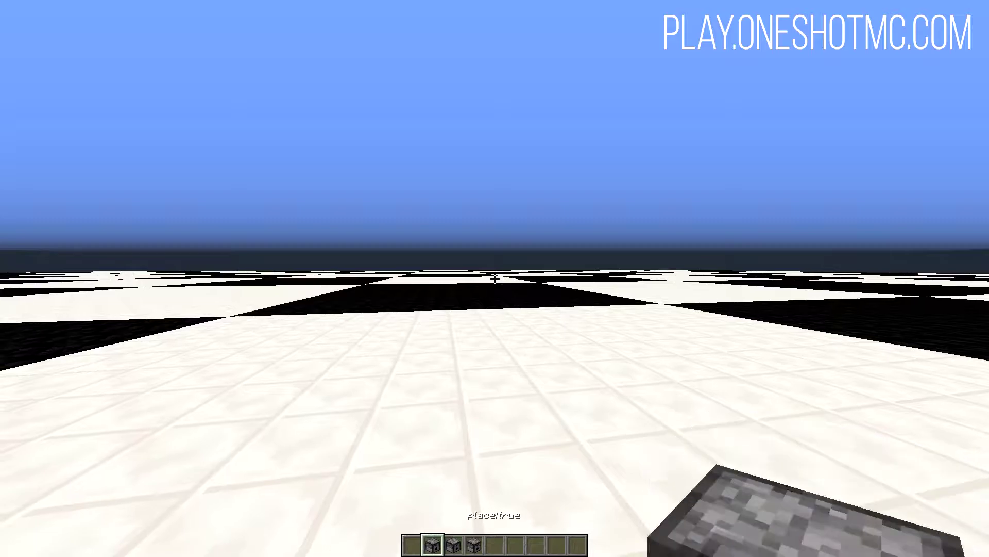
- Place the place:true dispenser and a second renamed dispenser side by side on the floor
key("2")
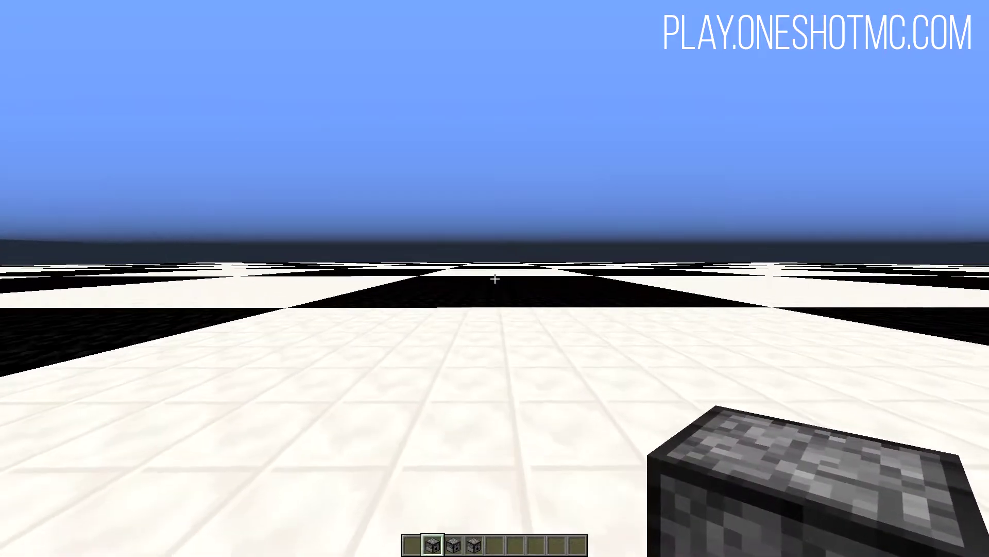
key("3")
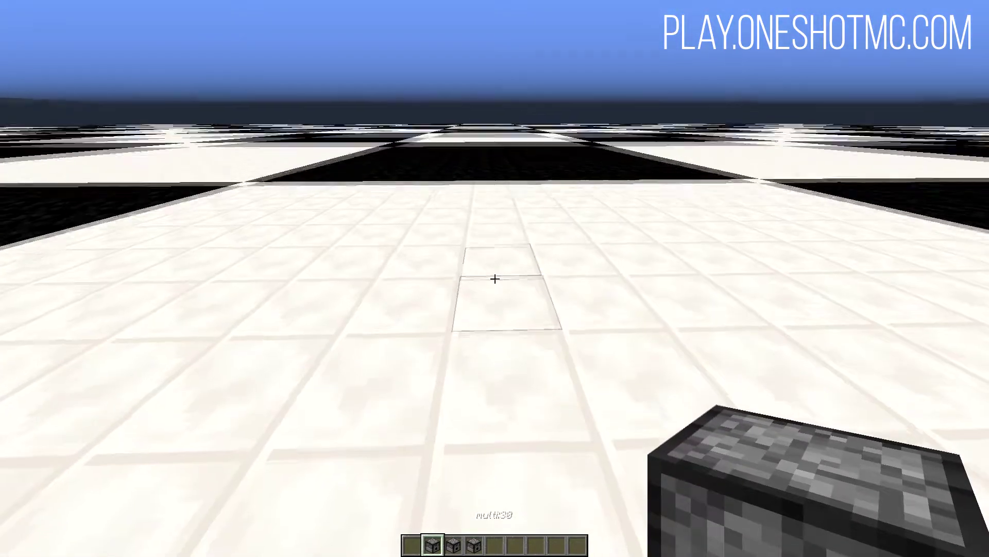
right_click(495, 278)
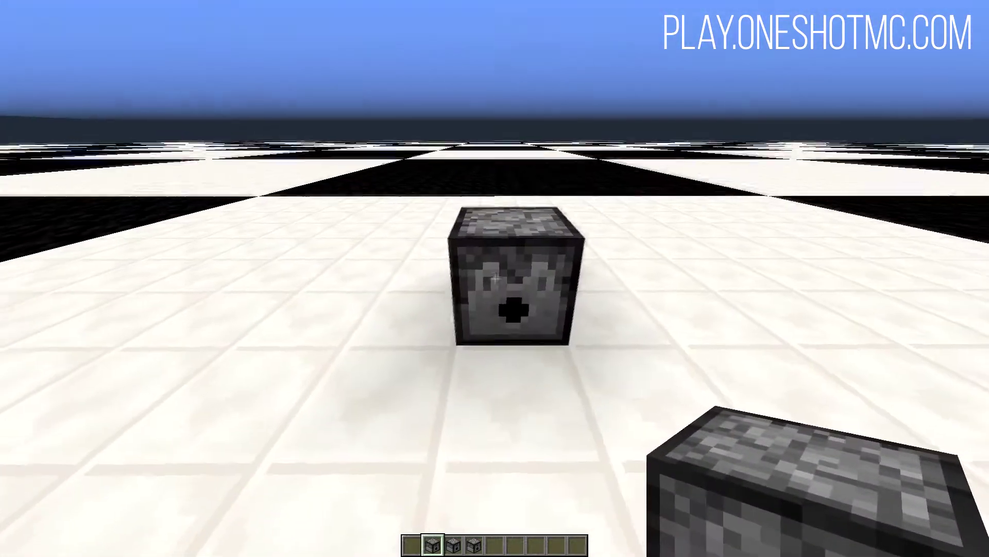
scroll(495, 279, "down", 1)
scroll(495, 278, "down", 1)
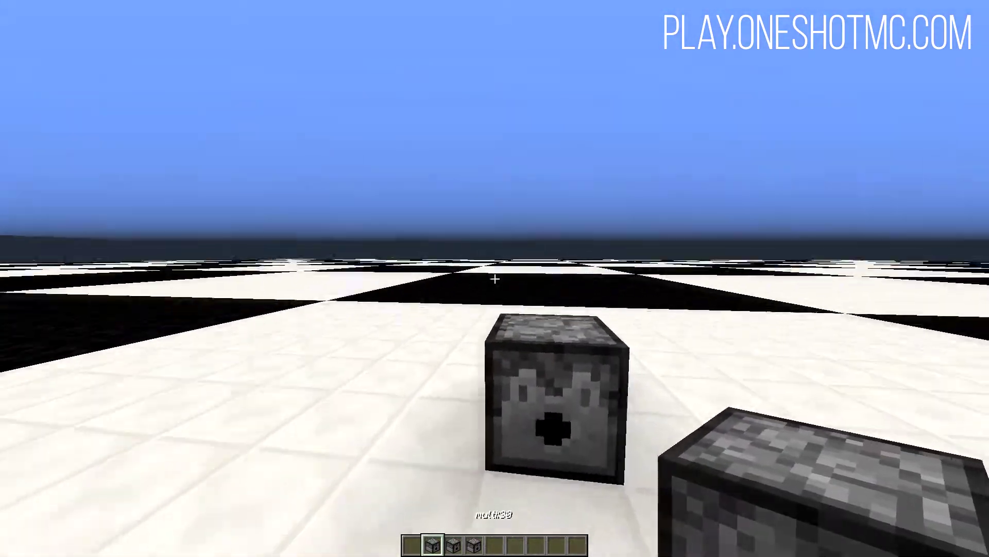
key("a")
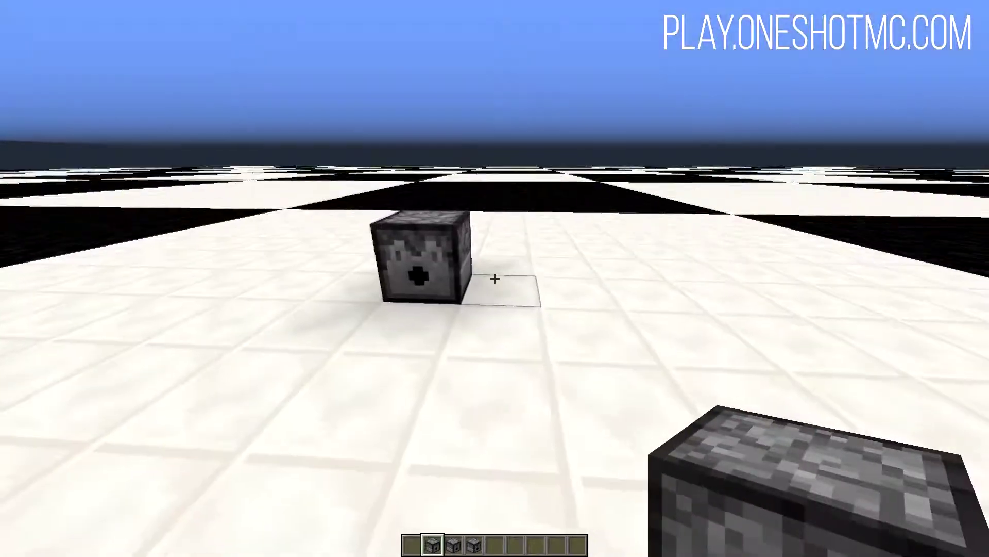
right_click(495, 278)
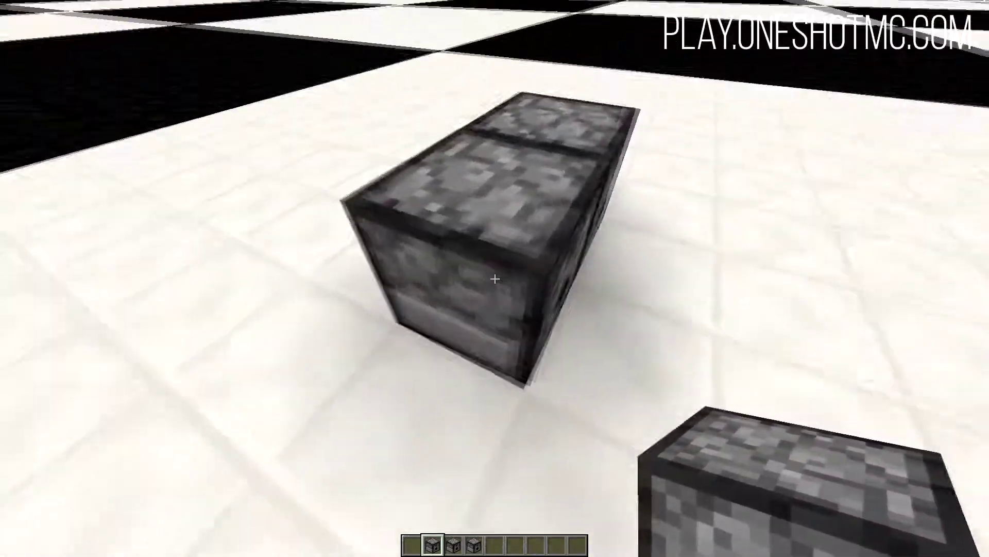
key("e")
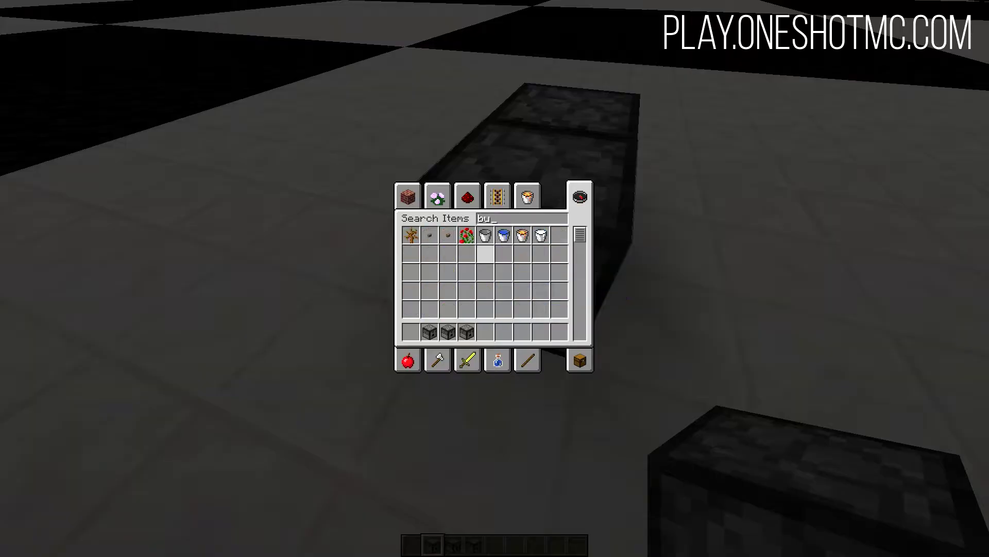
- Attach a wooden button on top of the two dispensers
left_click(438, 234)
key("e")
right_click(495, 279)
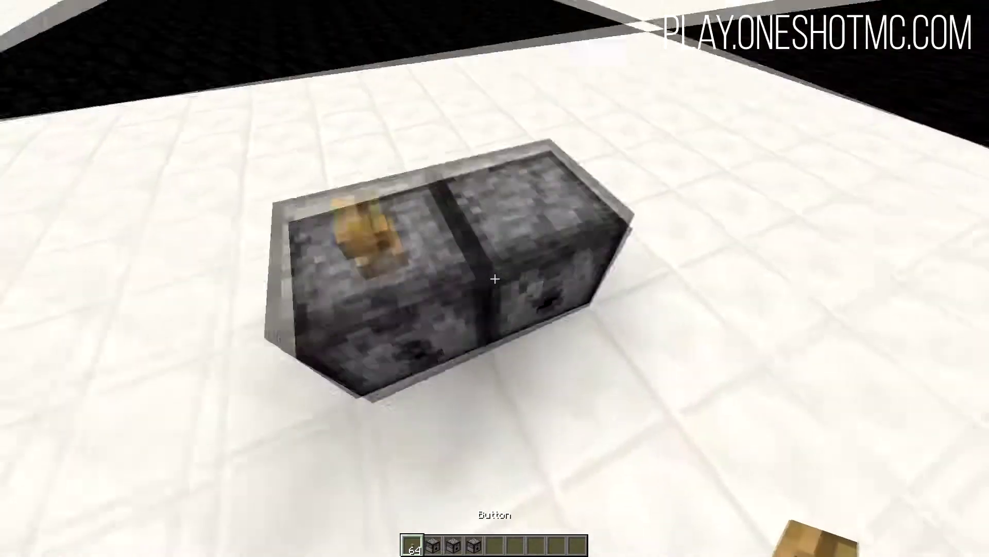
key("w")
- Load the multi:30 dispenser with a stack of TNT and check the other dispenser
key("e")
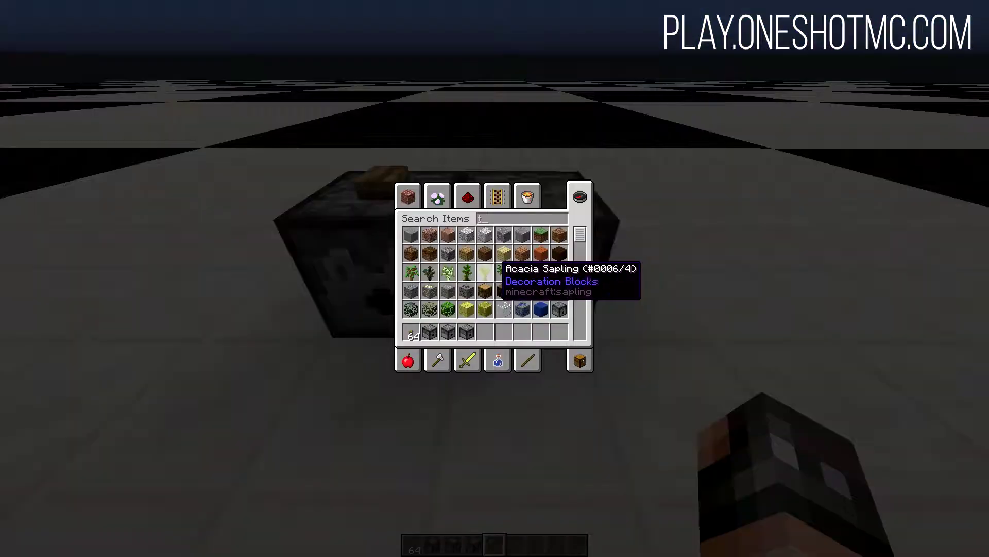
left_click(493, 333)
key("e")
right_click(495, 279)
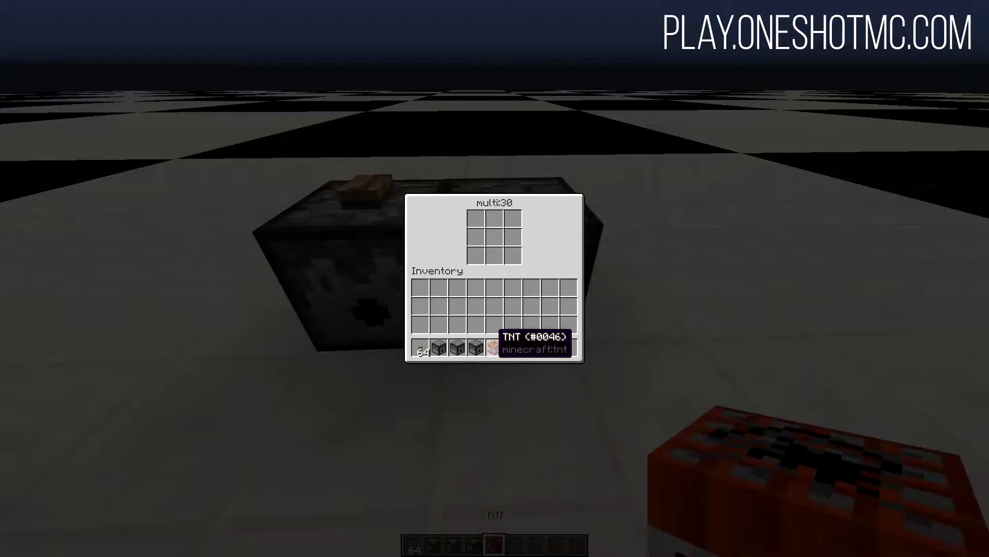
key("e")
right_click(495, 278)
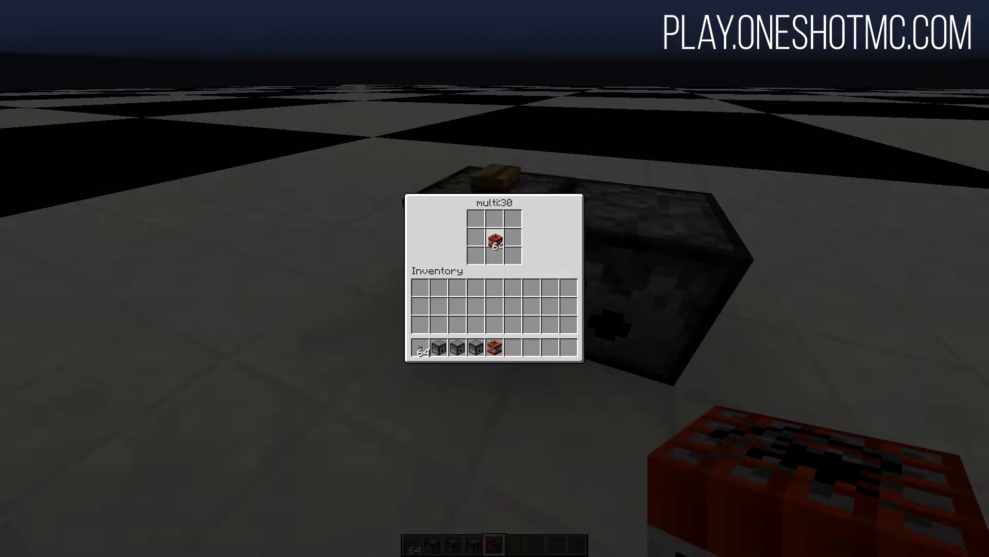
key("e")
scroll(495, 278, "down", 1)
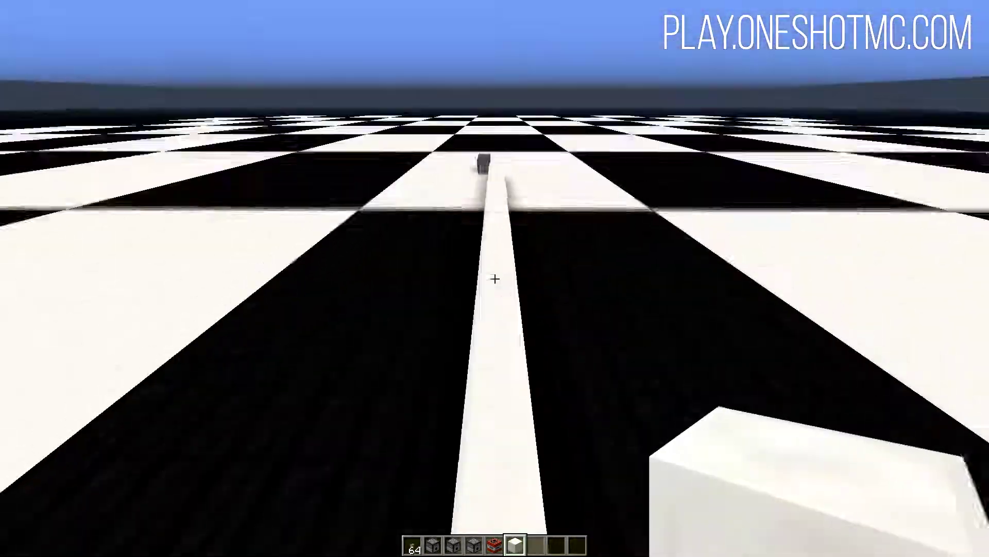
type("eax")
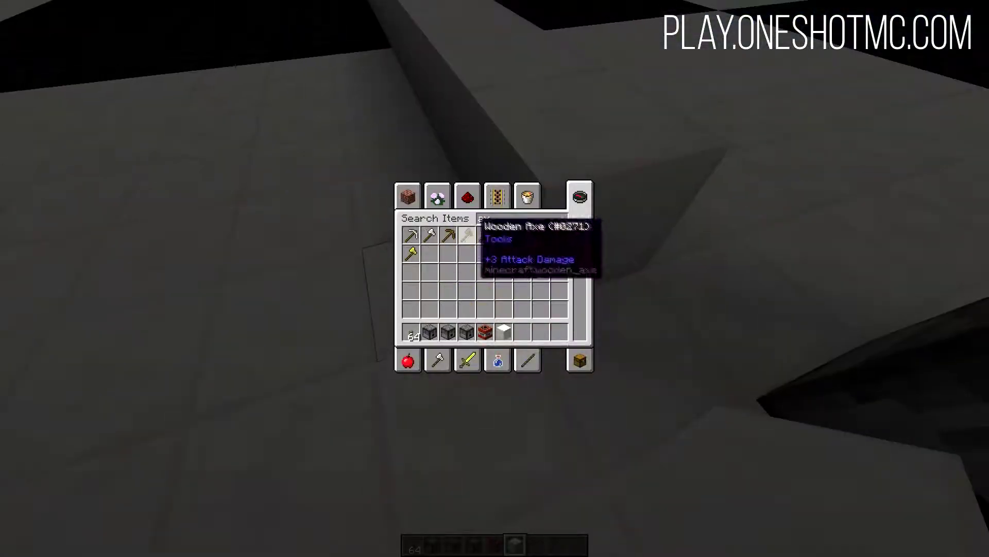
type("7e")
scroll(495, 278, "down", 1)
scroll(496, 279, "down", 1)
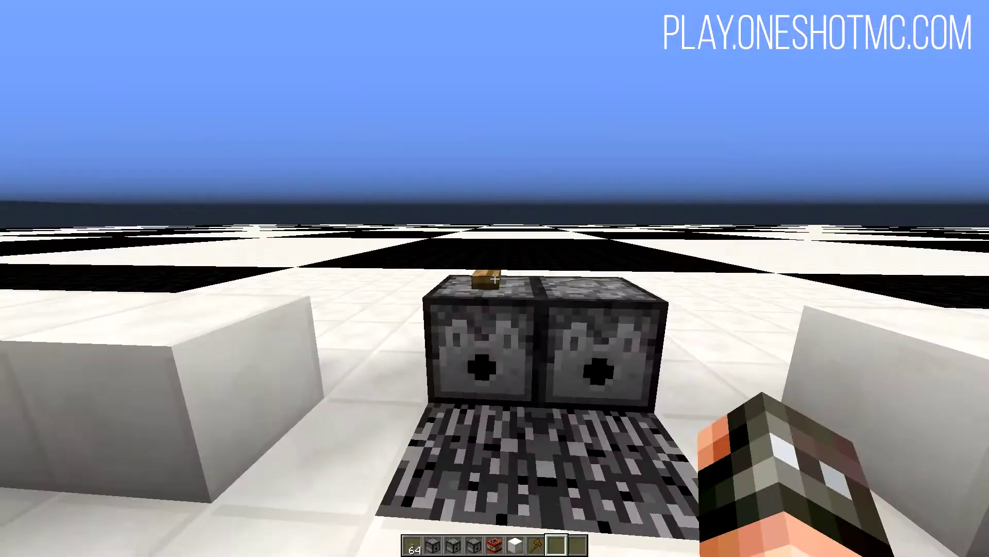
- Fire the dispensers with the button and fly around to view the TNT craters
right_click(495, 280)
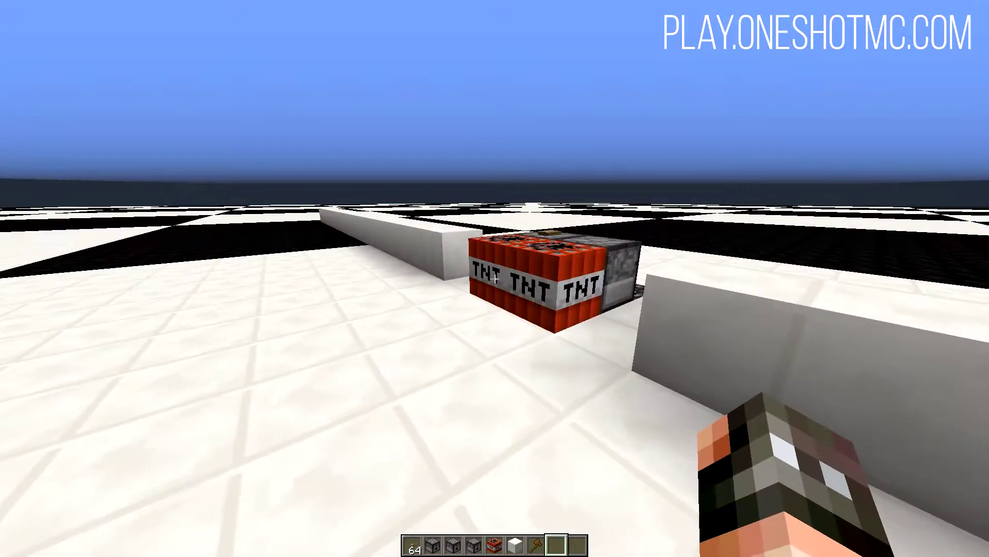
key("space")
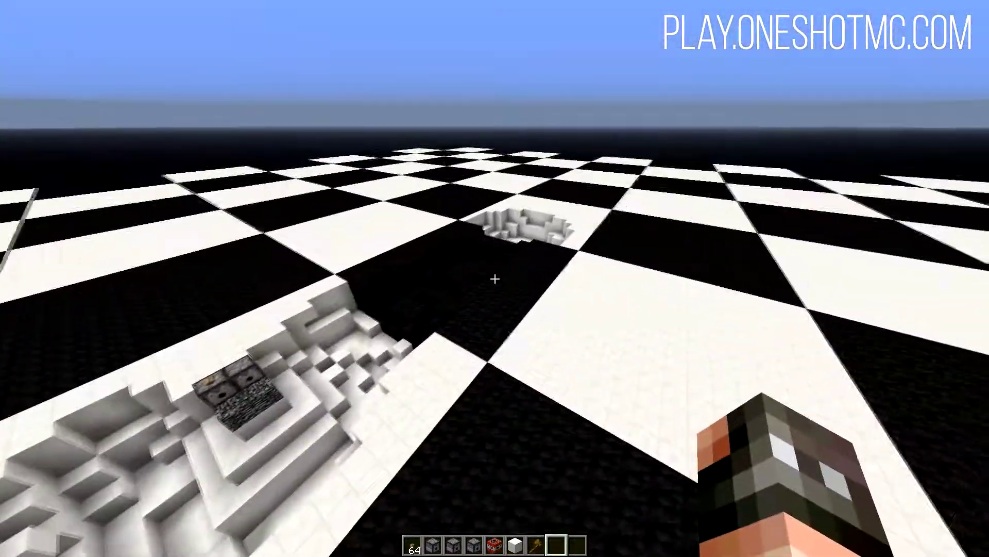
key("3")
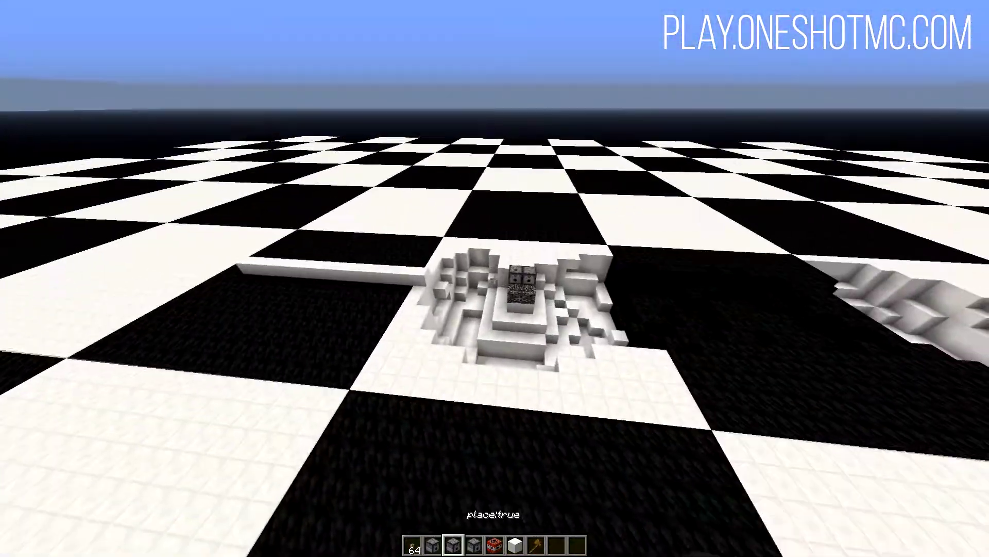
key("w")
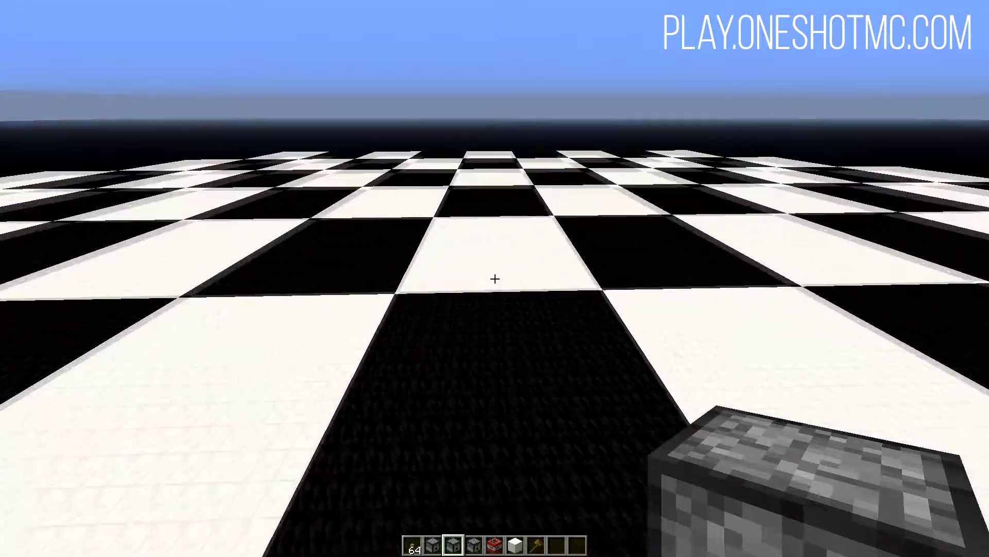
key("shift")
type("ew")
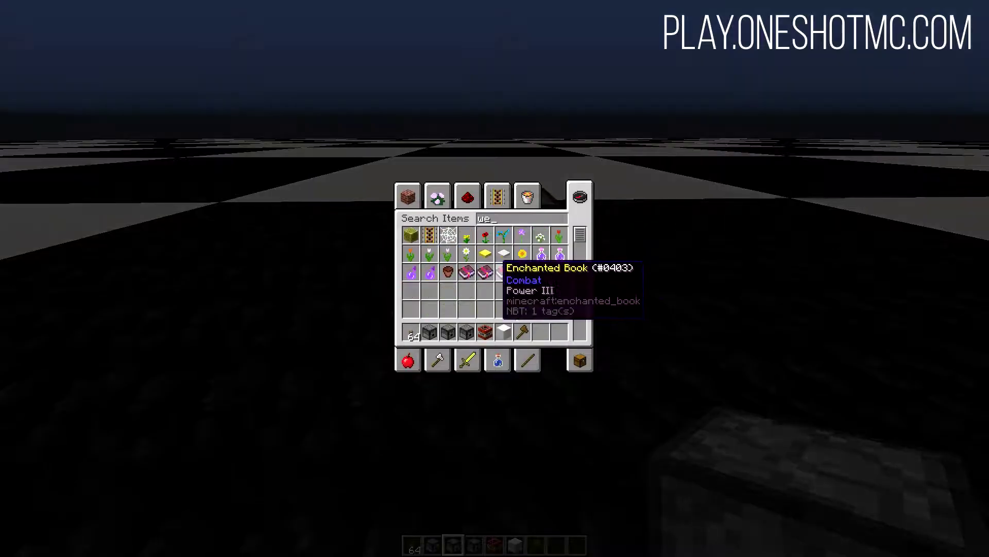
- Check the place:true dispenser's cobweb contents and attach a button to its front
key("Escape")
scroll(494, 278, "down", 4)
scroll(494, 278, "down", 1)
right_click(494, 279)
key("Escape")
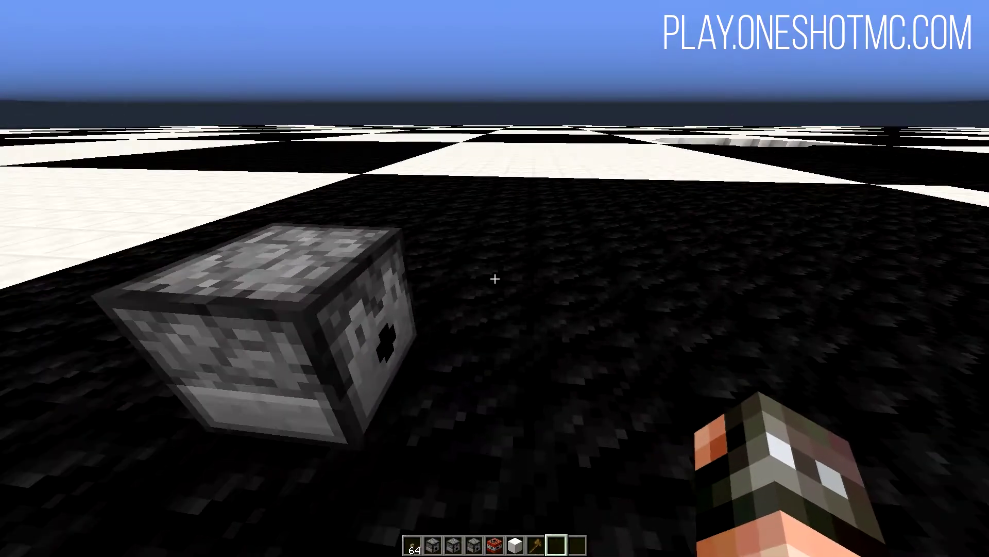
key("1")
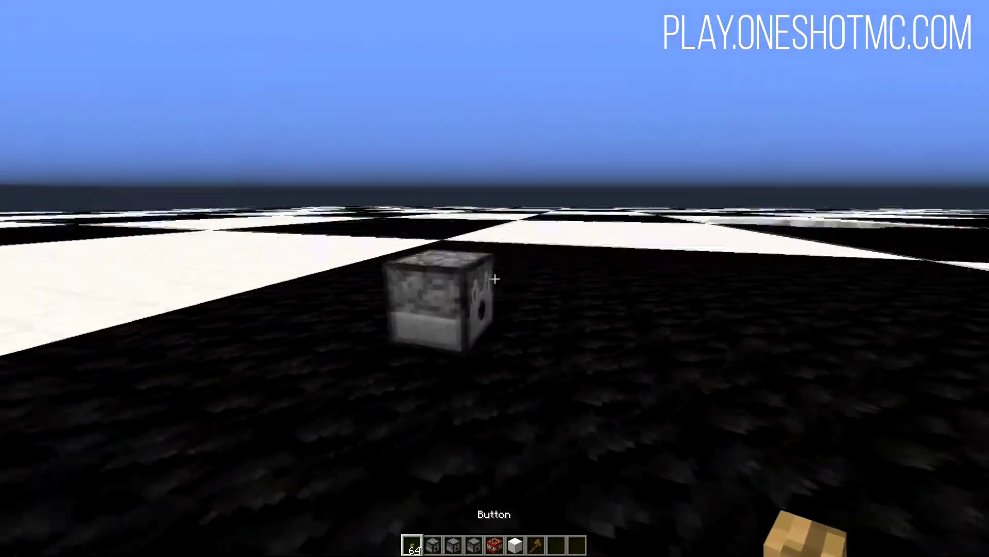
right_click(495, 278)
key("Escape")
right_click(494, 279, "shift")
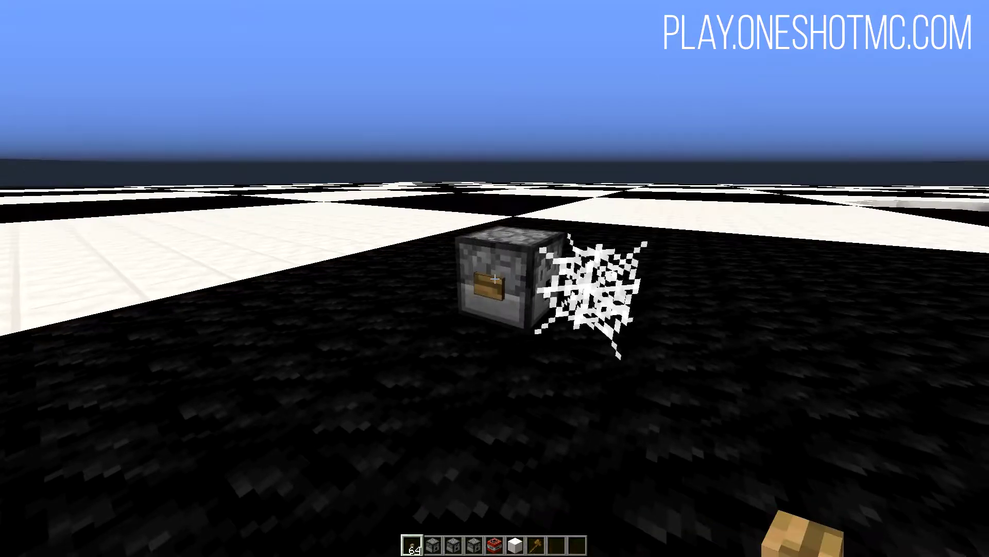
- Swap TNT in for the cobweb, re-attach the button and fire the place:true dispenser
key("5")
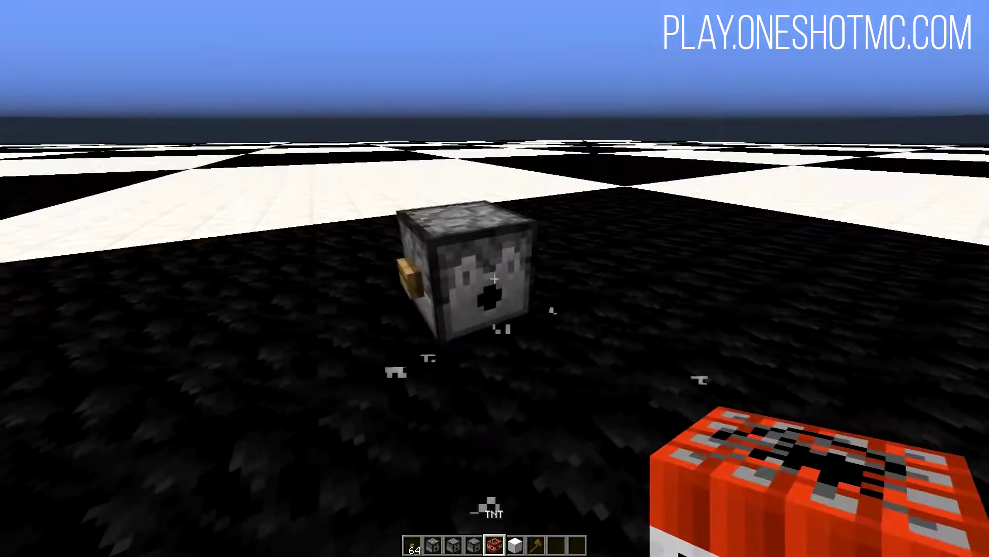
right_click(495, 279)
left_click(476, 218)
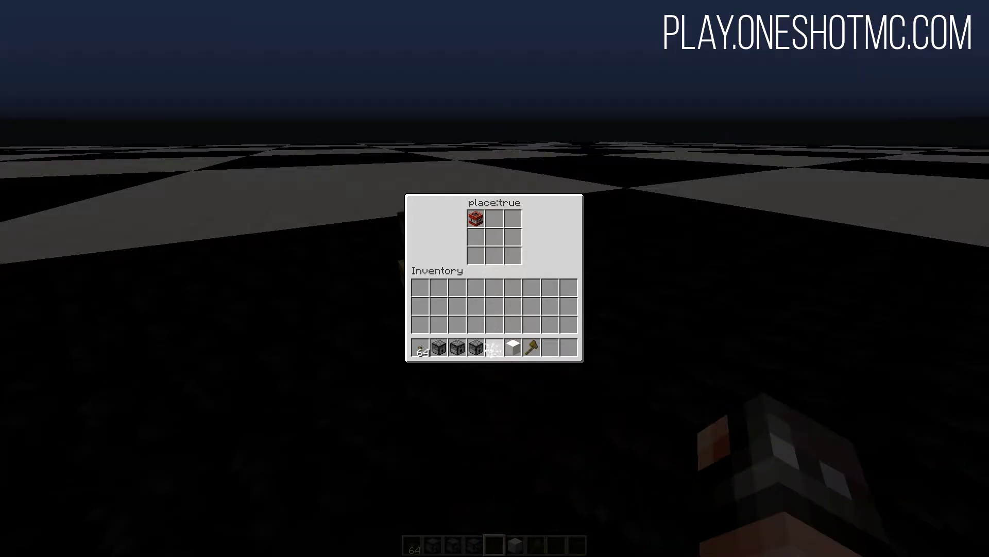
key("Escape")
left_click(495, 278)
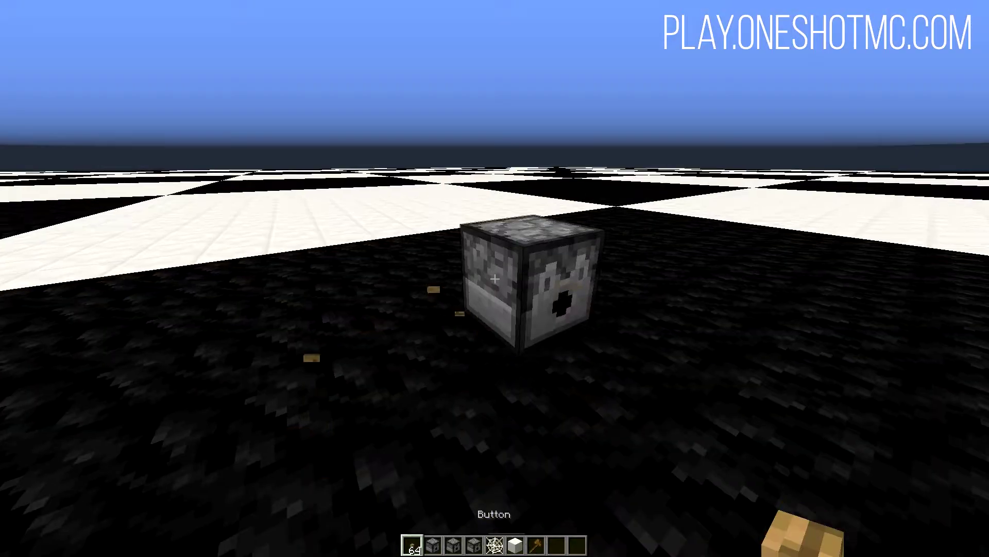
right_click(496, 279)
right_click(495, 278)
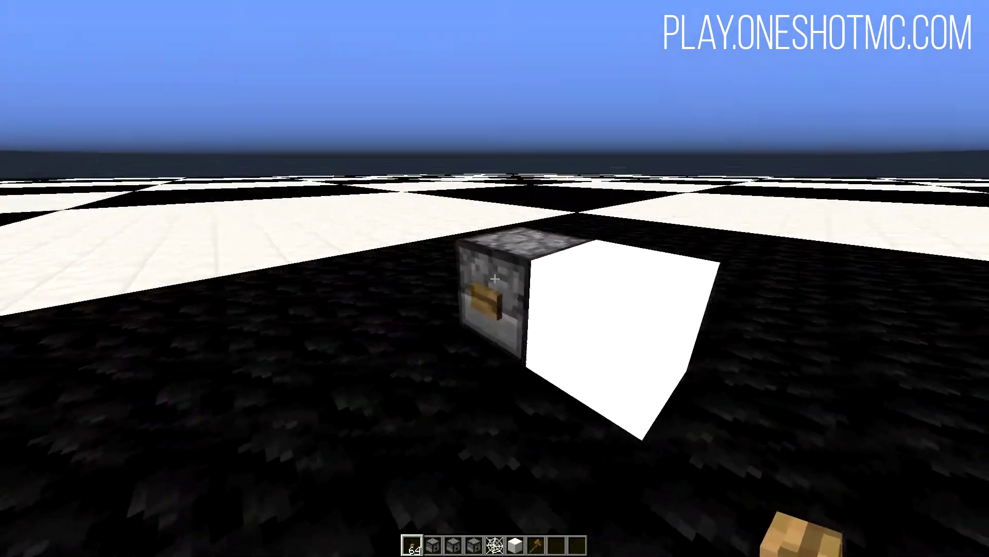
right_click(495, 279)
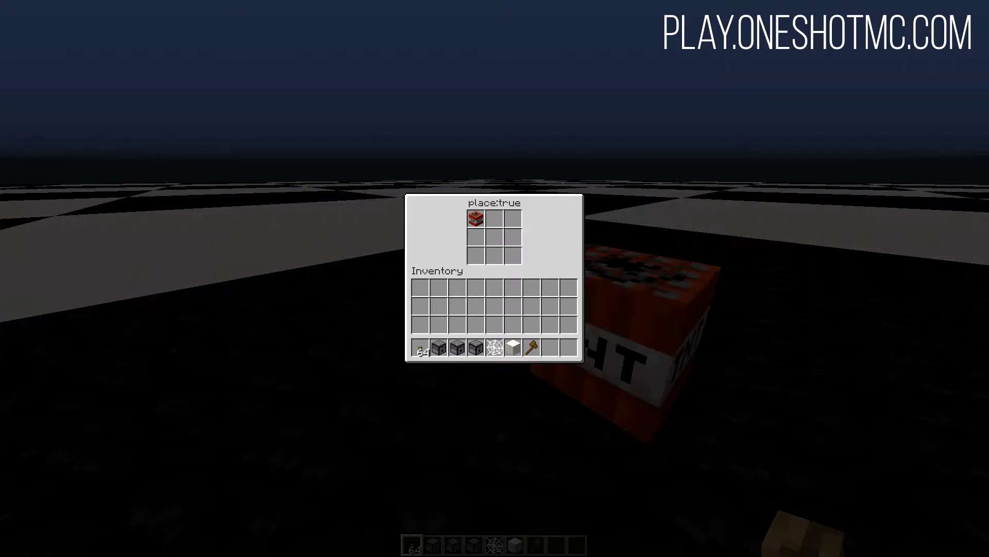
key("Escape")
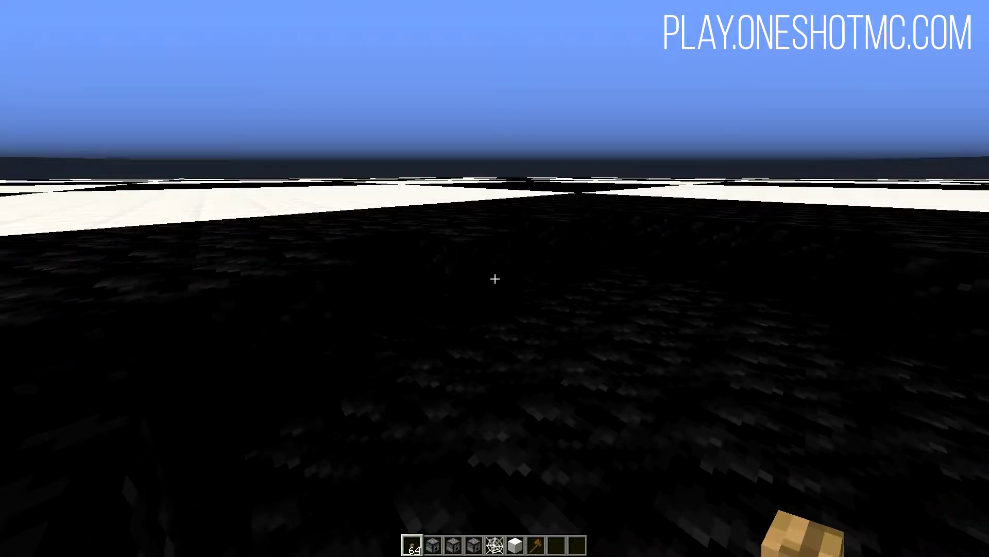
key("2")
- Place a new place:true dispenser, load it with oak wood, and fire it with its button
key("3")
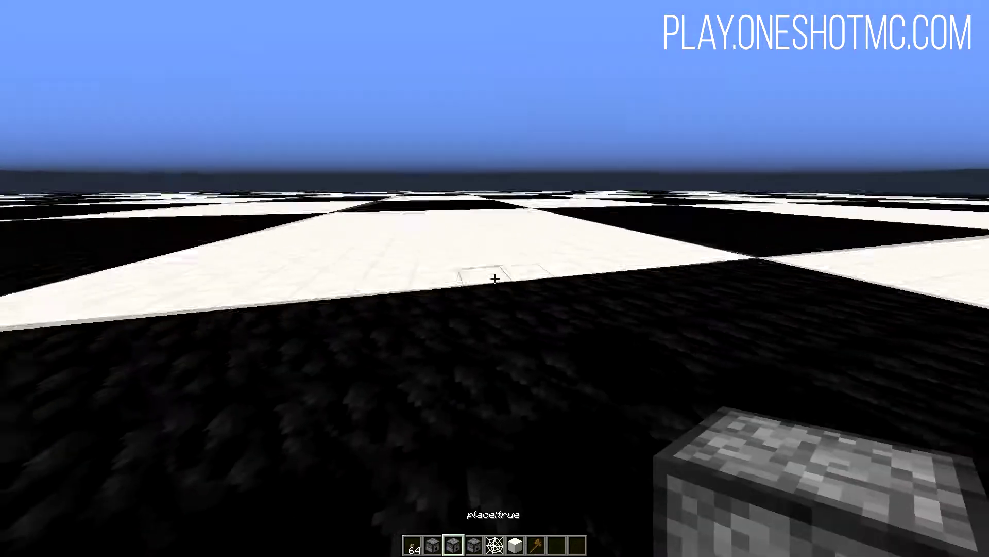
right_click(495, 278)
key("e")
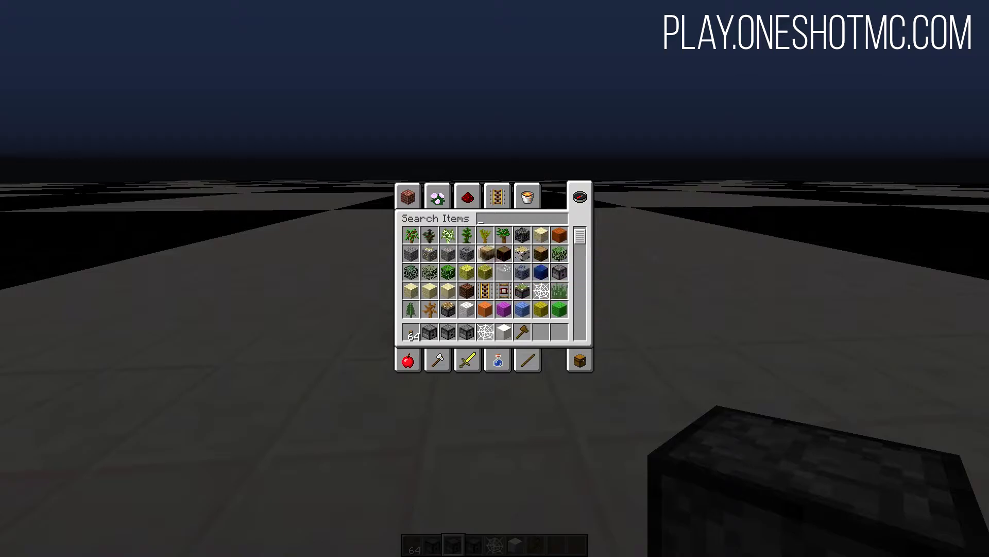
key("e")
scroll(495, 278, "down", 4)
scroll(495, 278, "down", 1)
right_click(495, 279)
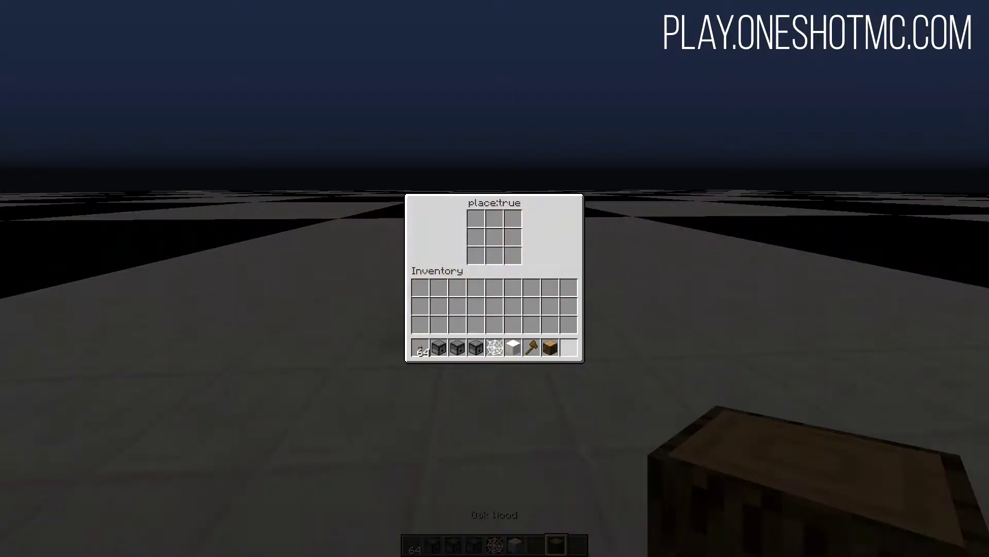
key("e")
scroll(494, 279, "up", 5)
scroll(495, 279, "up", 2)
right_click(494, 279)
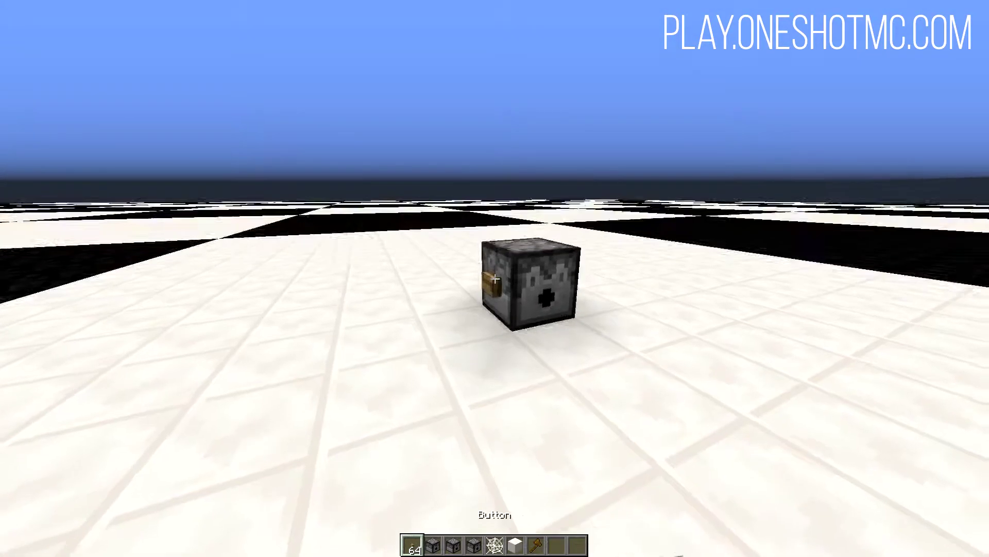
scroll(495, 278, "down", 5)
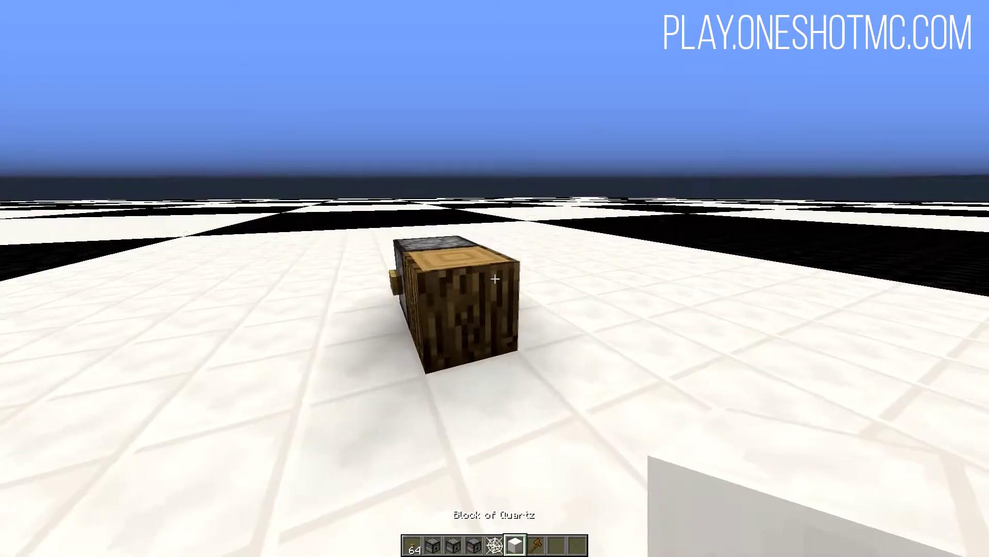
scroll(495, 279, "up", 2)
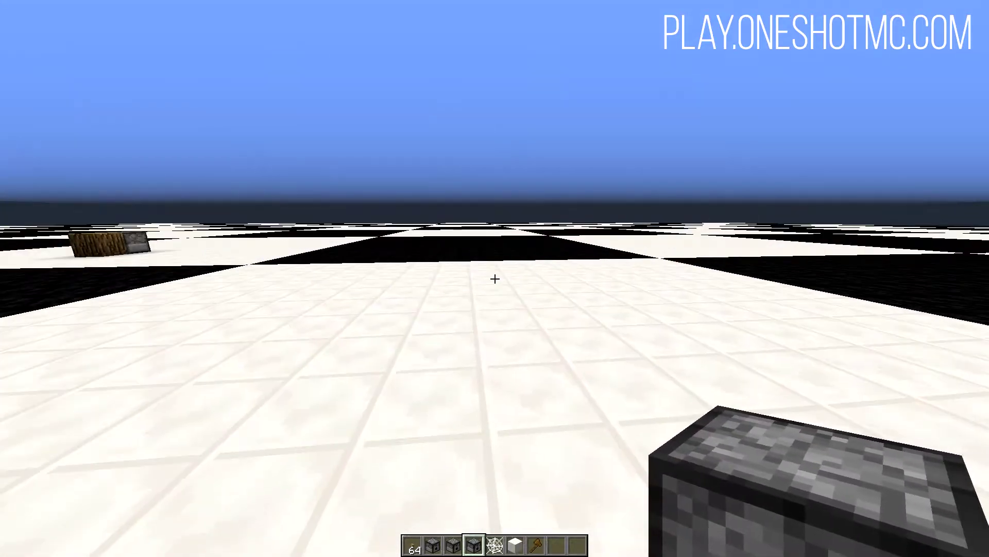
scroll(495, 278, "up", 1)
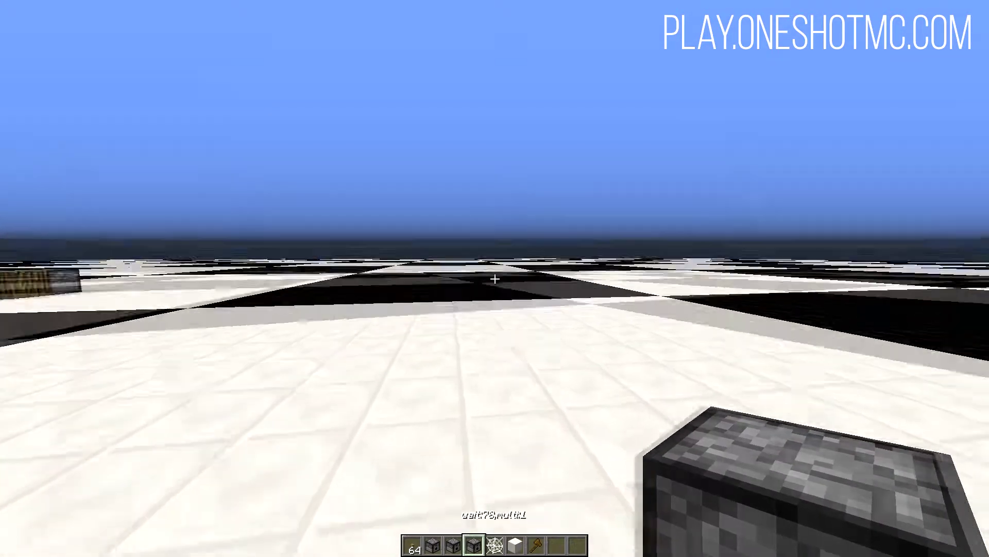
scroll(496, 278, "down", 1)
scroll(495, 278, "up", 1)
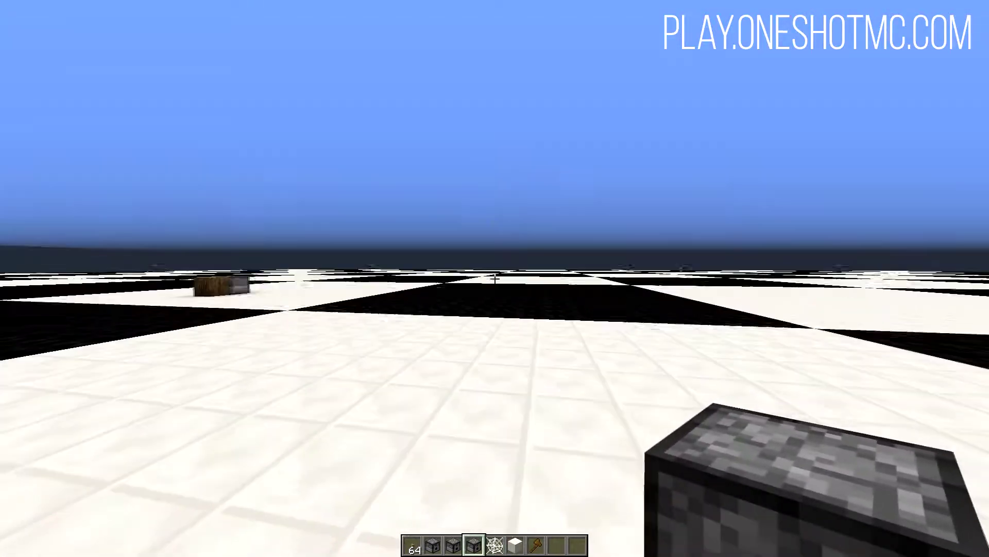
key("e")
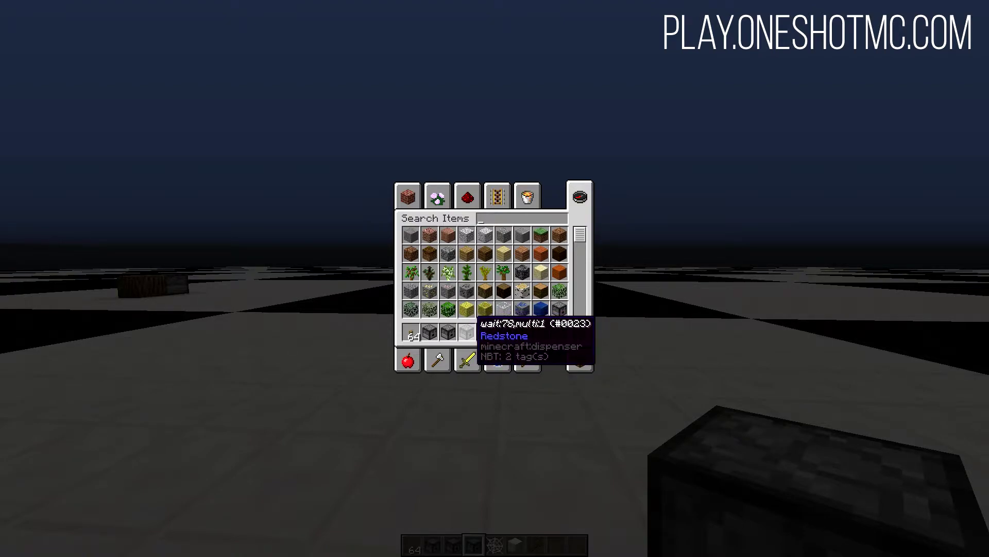
- Set a quartz block down with a dispenser on top and the multi:30 dispenser beside it
key("e")
key("5")
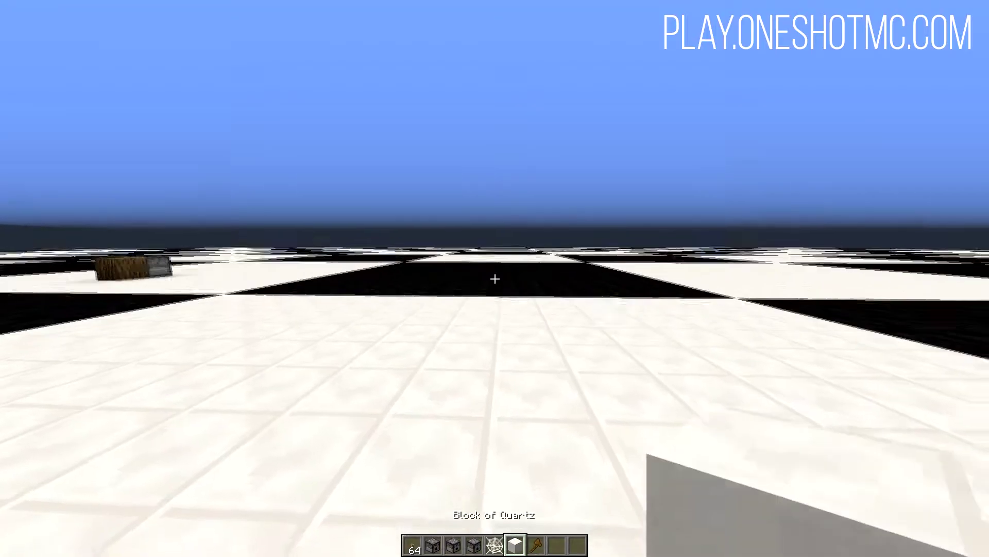
right_click(495, 278)
key("4")
right_click(495, 278)
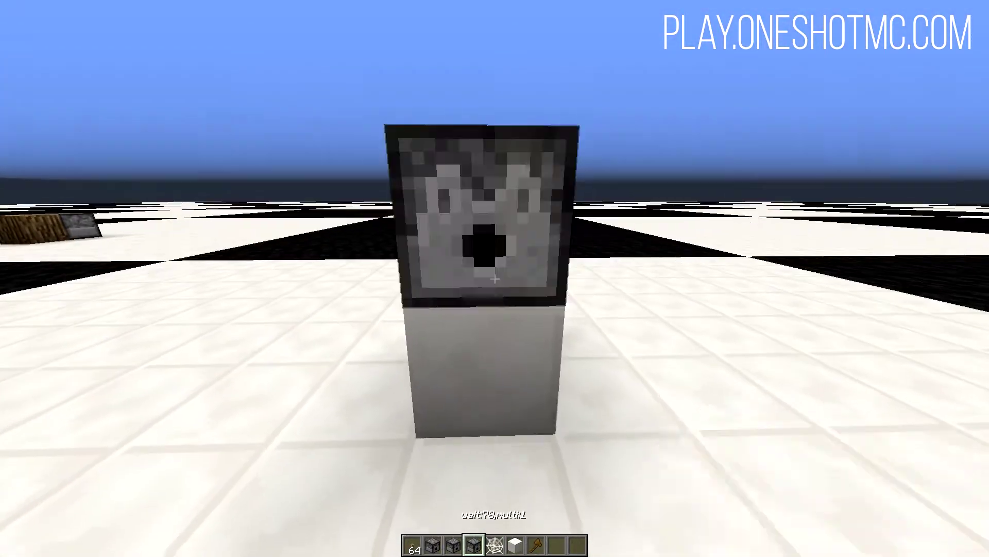
key("2")
right_click(495, 278)
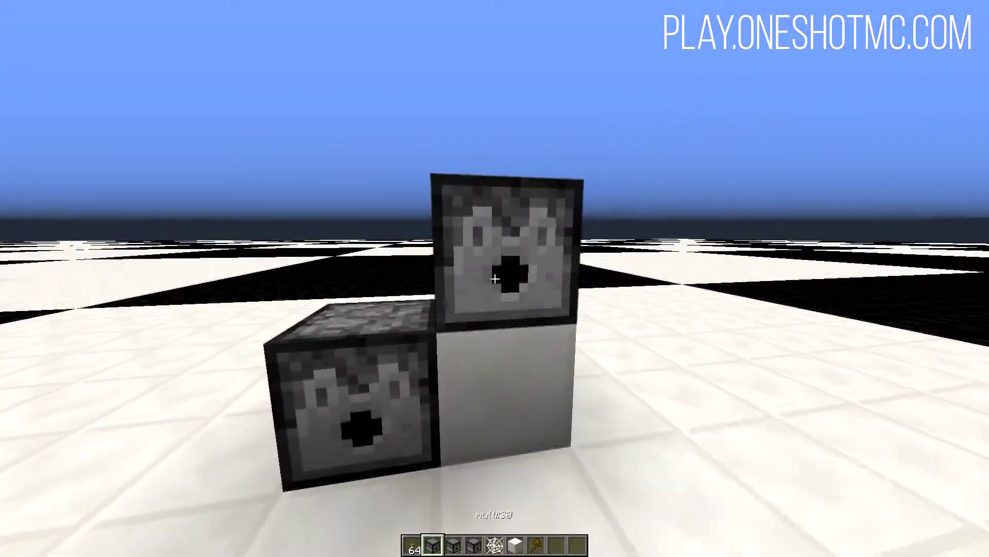
- Load the two stacked dispensers with TNT
right_click(495, 278)
type("eesa")
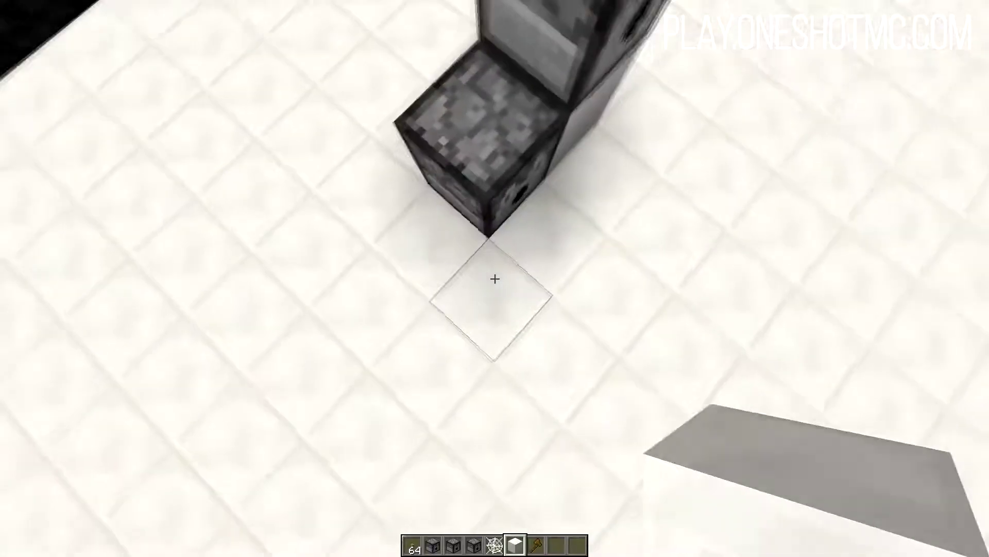
key("7")
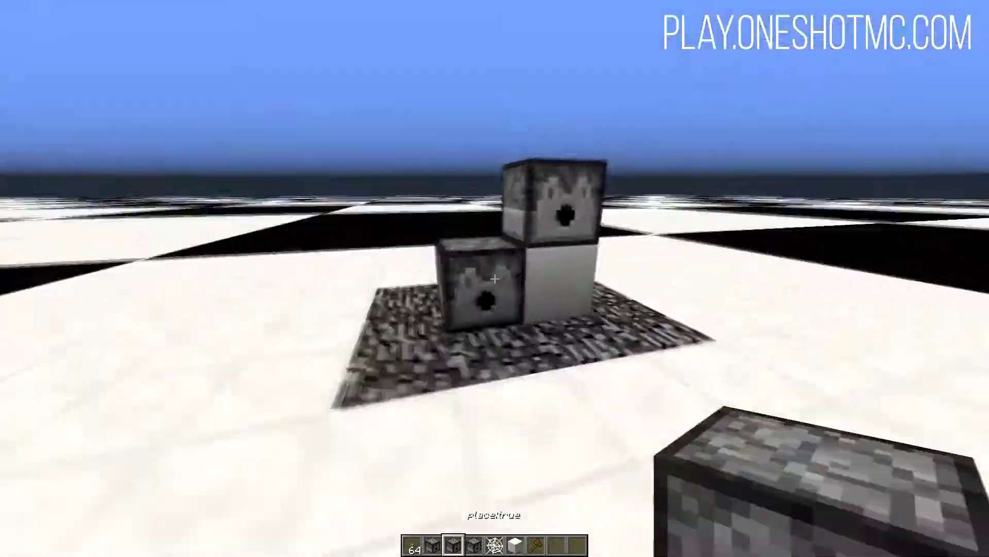
right_click(494, 279)
key("Escape")
type("ebu8")
key("Escape")
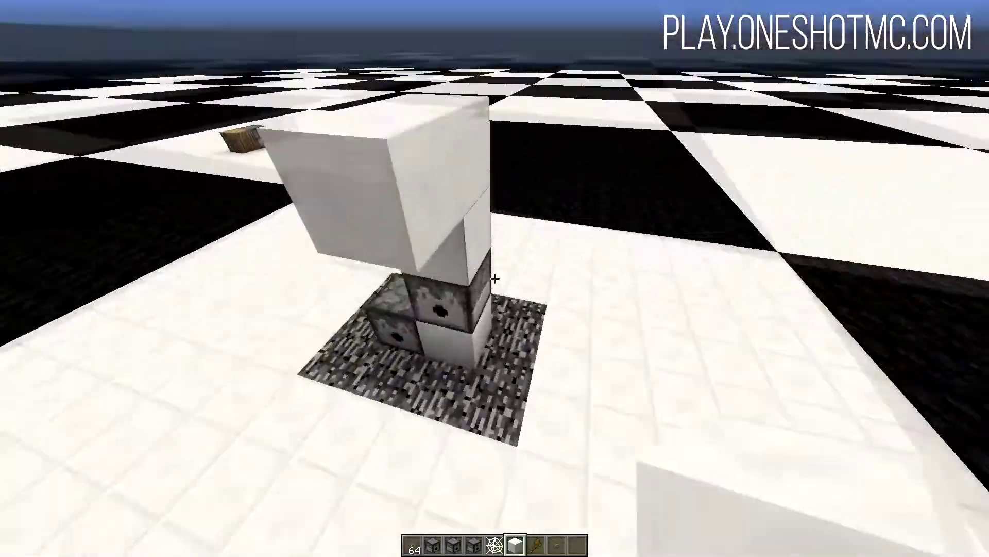
- Attach a button to the upper dispenser and press it to launch primed TNT
key("8")
right_click(495, 279)
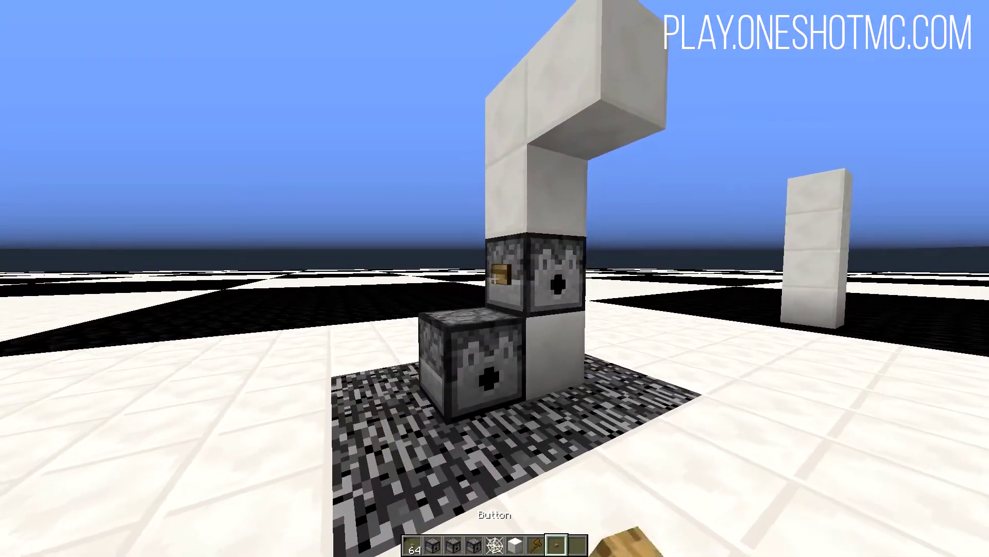
right_click(495, 278)
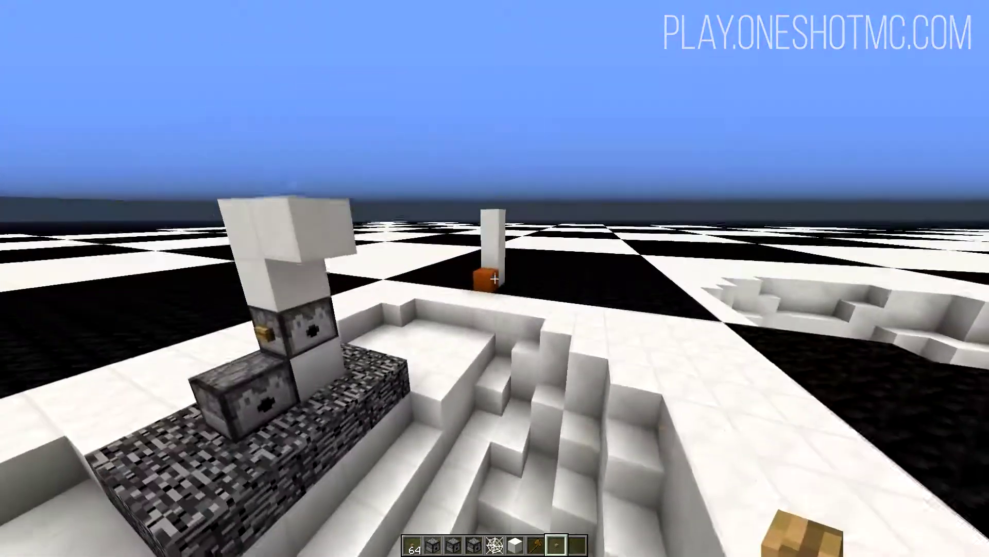
key("3")
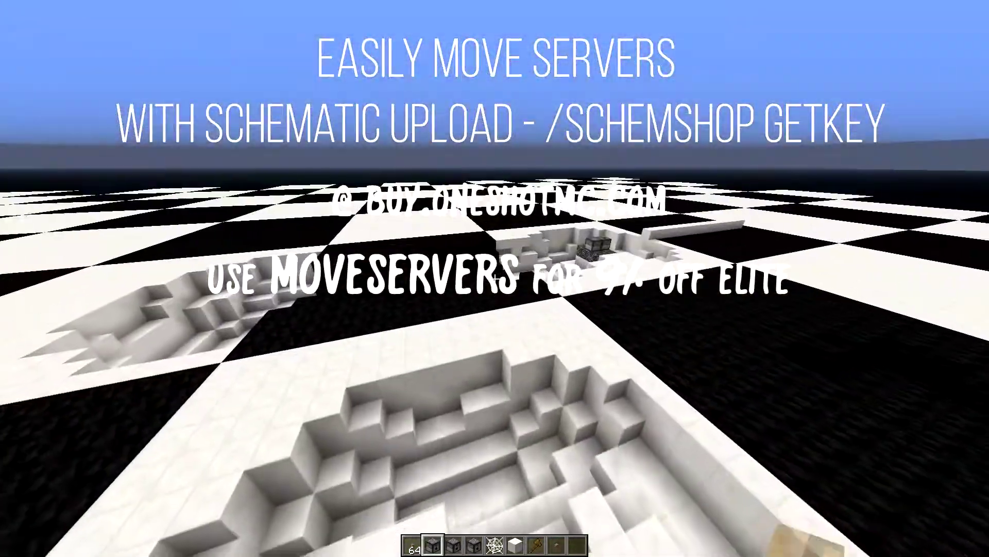
key("4")
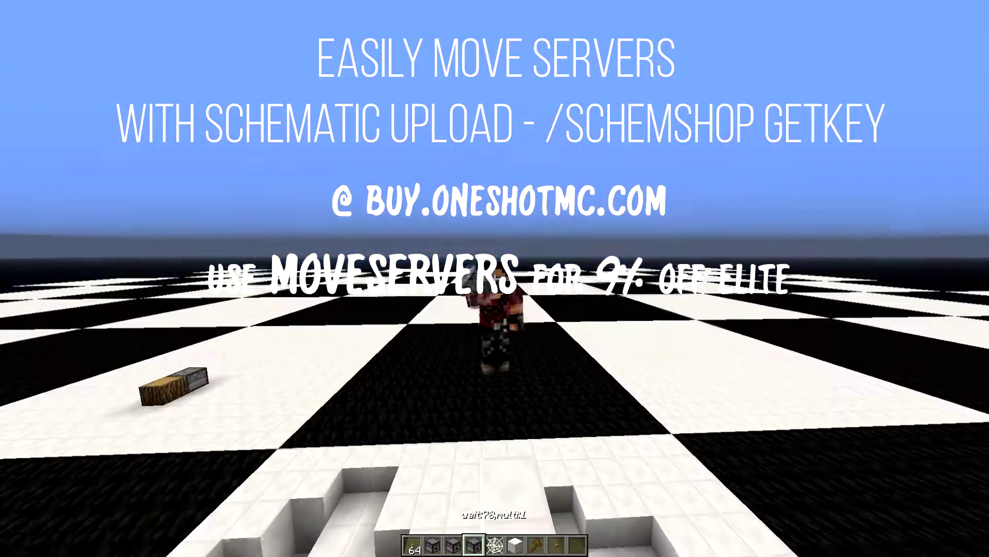